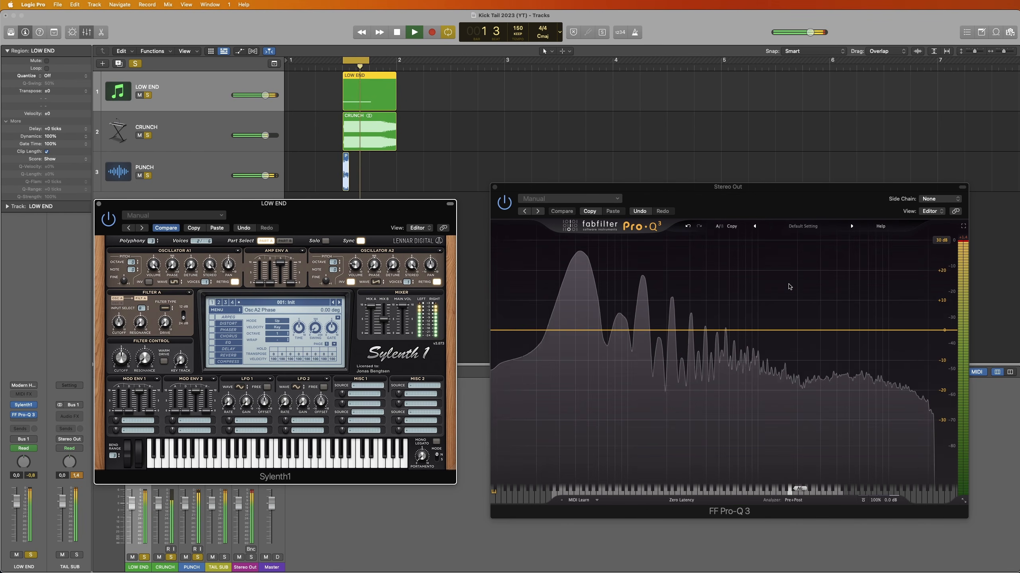
- Play the looped kick and inspect the ShaperBox volume curve on the Stereo Out channel, closing the plugin window after the check
{"action": "key", "text": "space"}
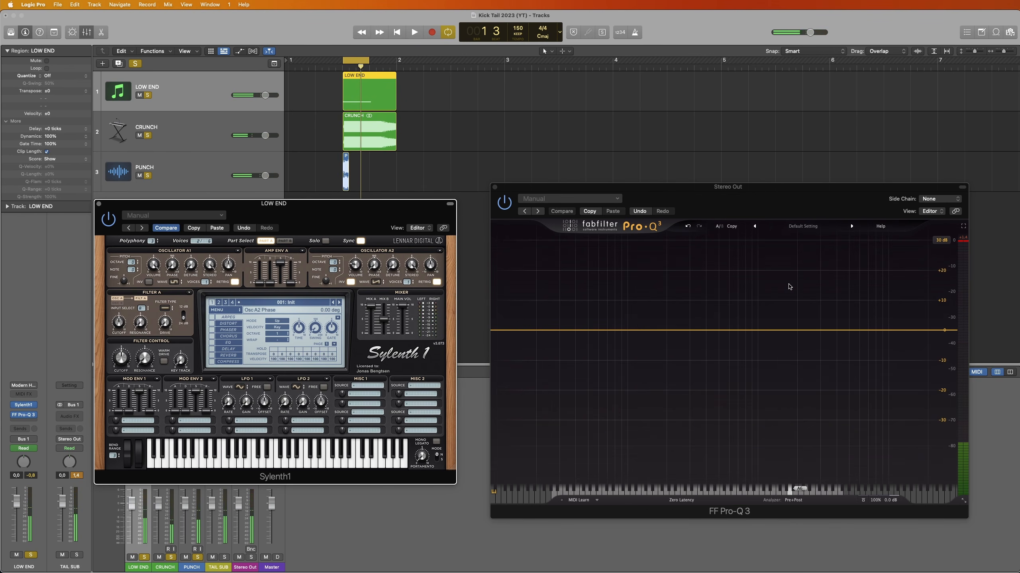
{"action": "key", "text": "space"}
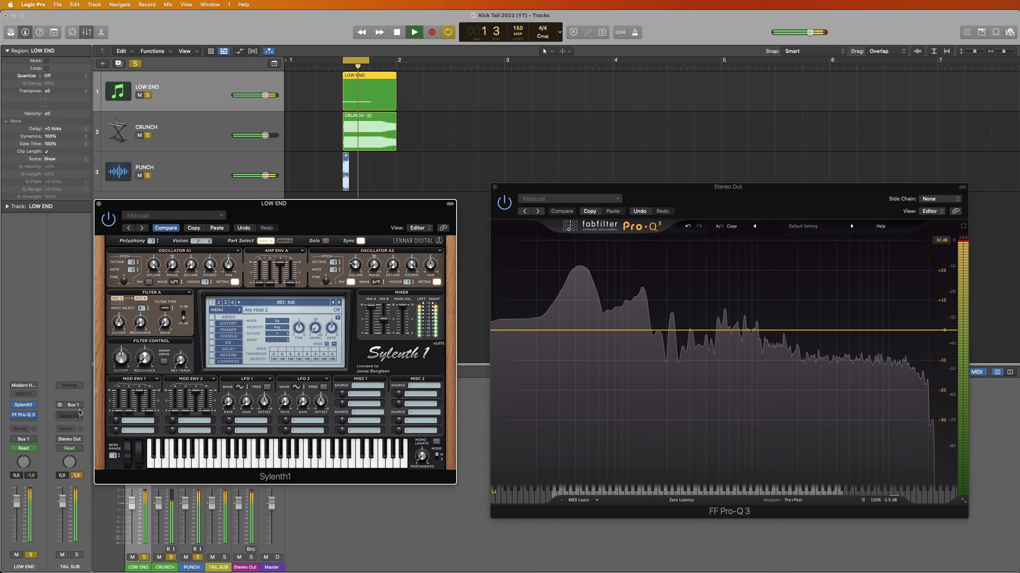
{"action": "left_click", "coordinate": [98, 204]}
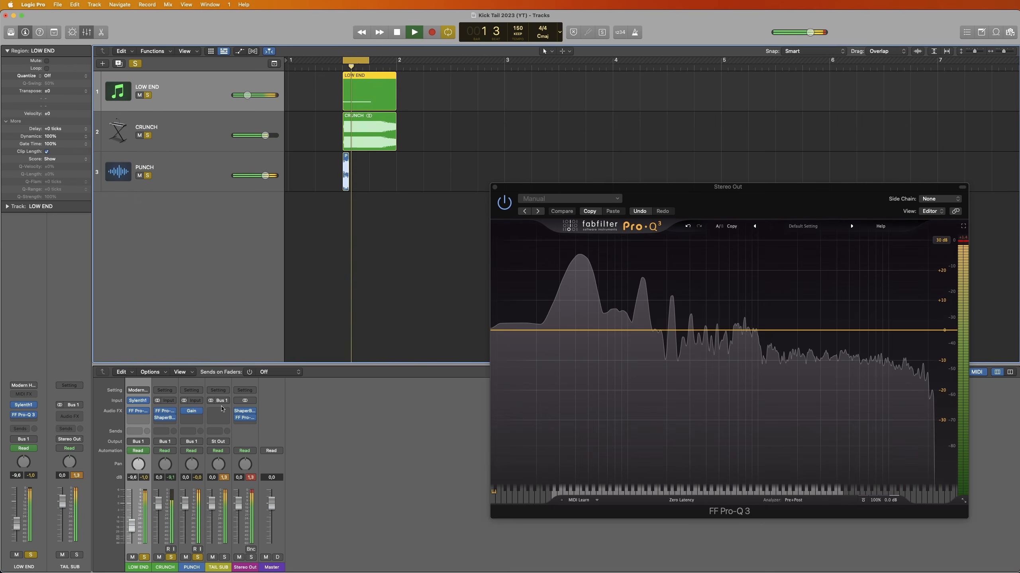
{"action": "left_click", "coordinate": [245, 411]}
{"action": "left_click_drag", "start_coordinate": [603, 116], "coordinate": [291, 223]}
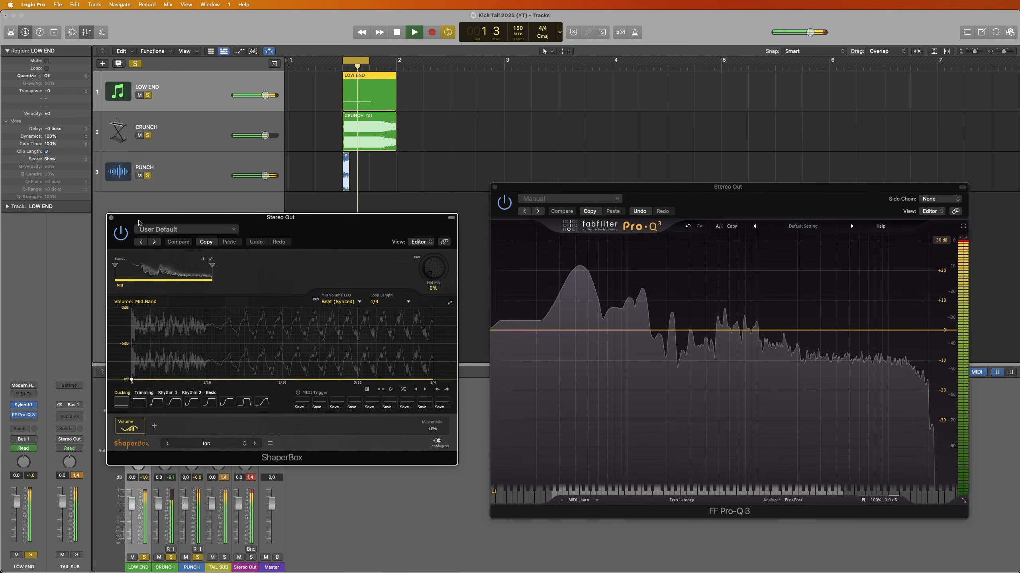
{"action": "left_click", "coordinate": [111, 218]}
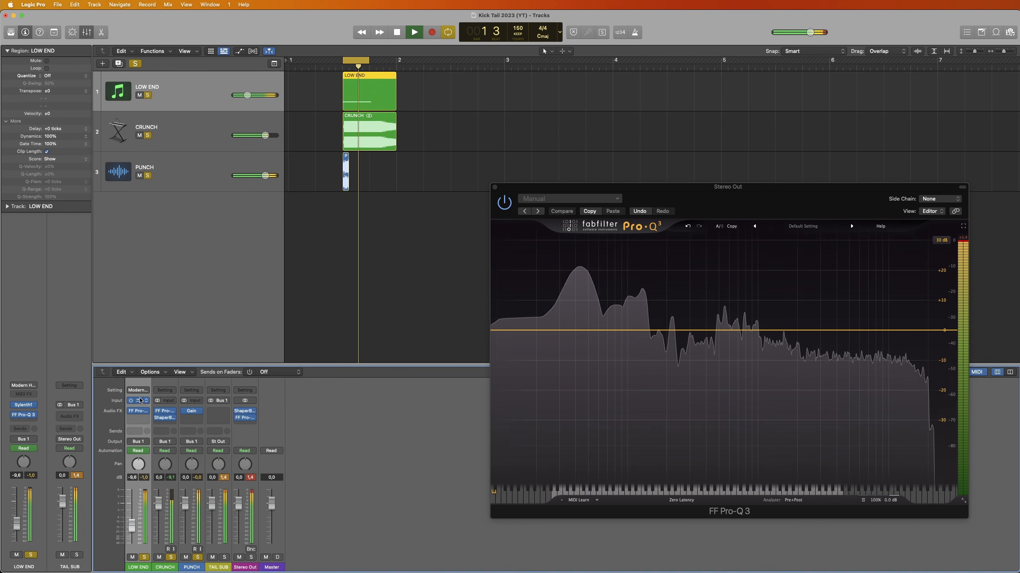
- Reopen the Sylenth1 synth of the LOW END track and toggle the invert switch of oscillator A2
{"action": "left_click", "coordinate": [138, 400]}
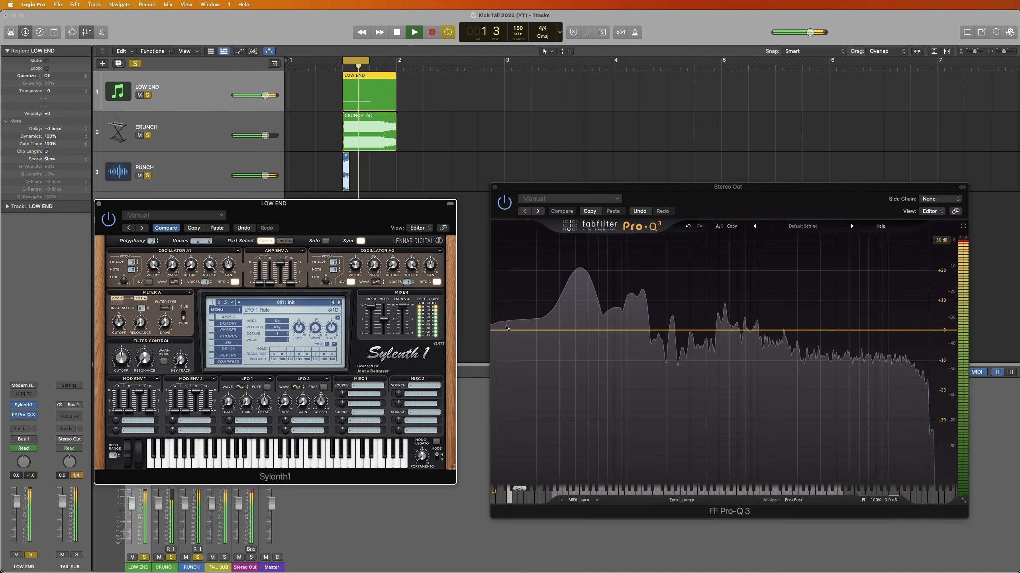
{"action": "left_click_drag", "start_coordinate": [403, 329], "coordinate": [400, 299]}
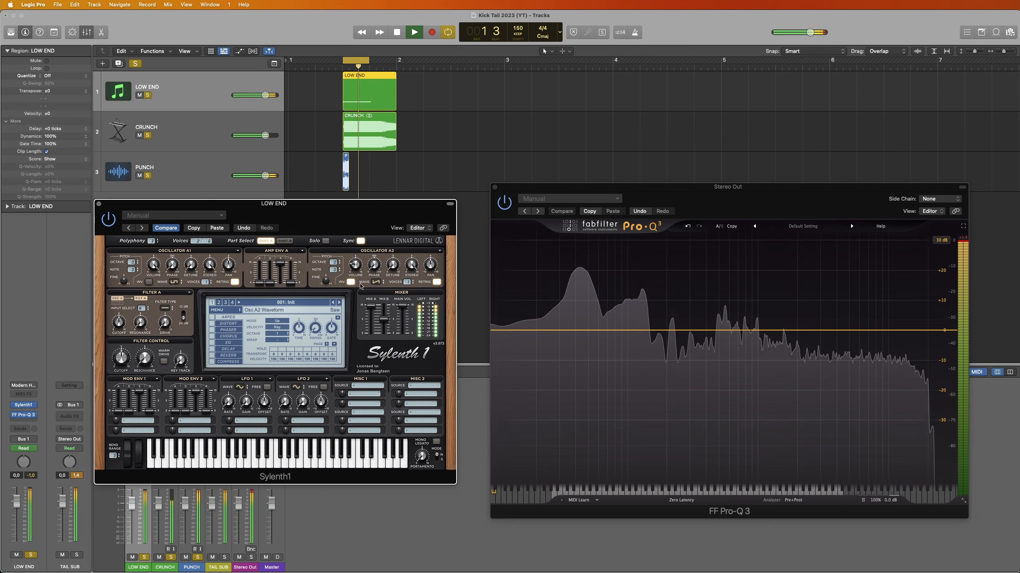
{"action": "left_click", "coordinate": [351, 283]}
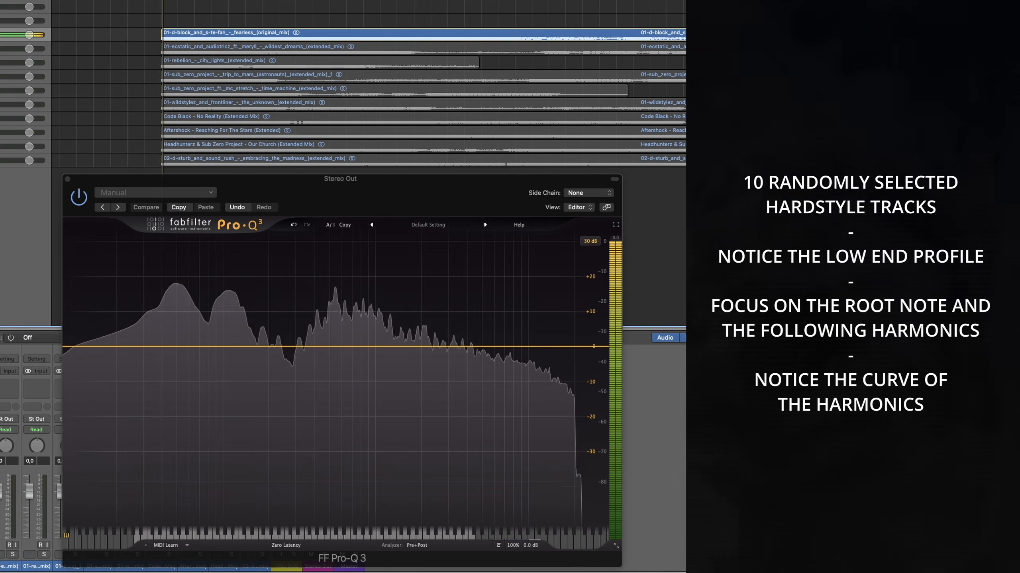
- Go through the hardstyle reference tracks one by one and compare their root note and harmonics in the Stereo Out Pro-Q 3 analyzer
{"action": "key", "text": "Down"}
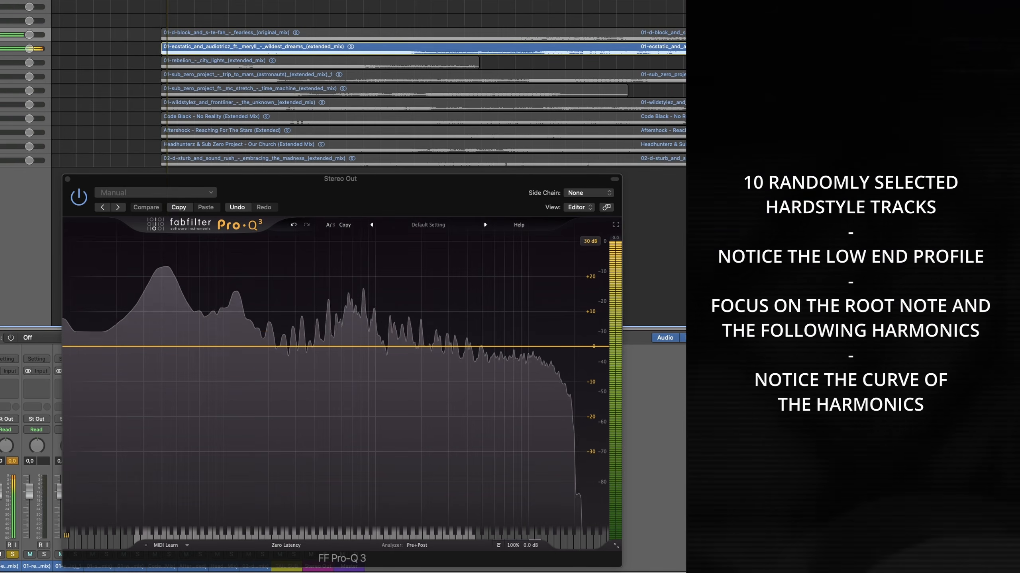
{"action": "key", "text": "Down"}
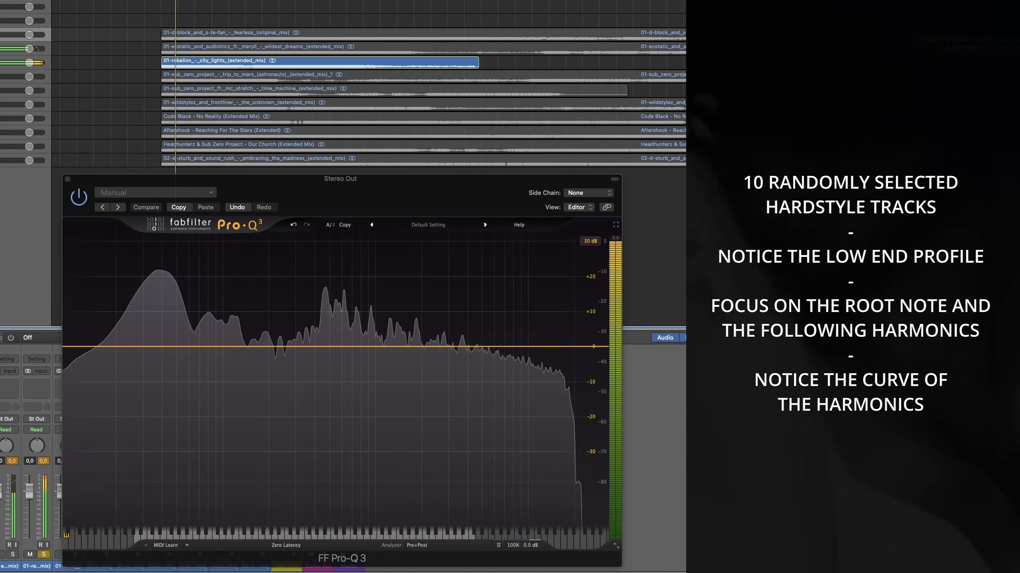
{"action": "key", "text": "Down"}
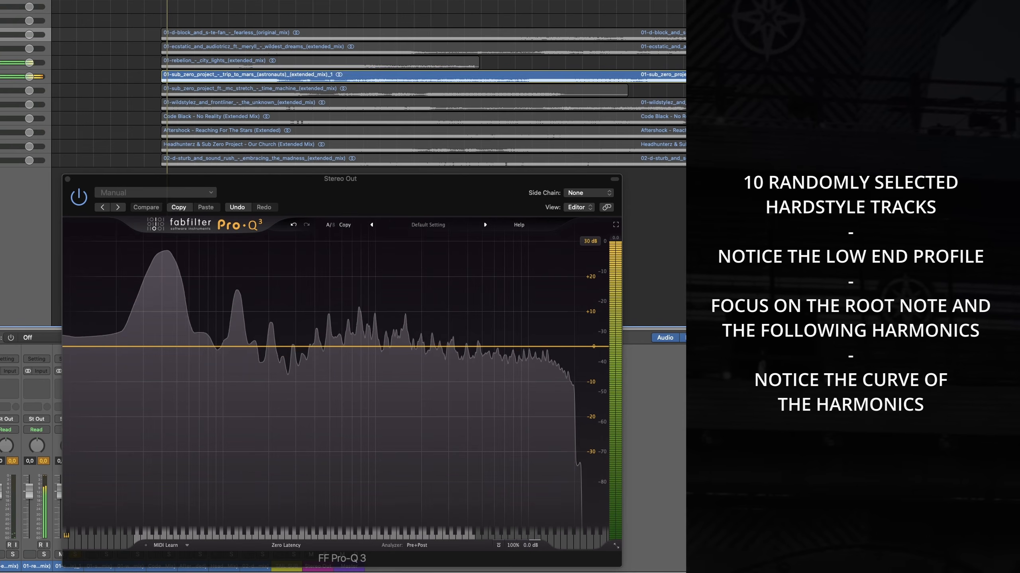
{"action": "key", "text": "Down"}
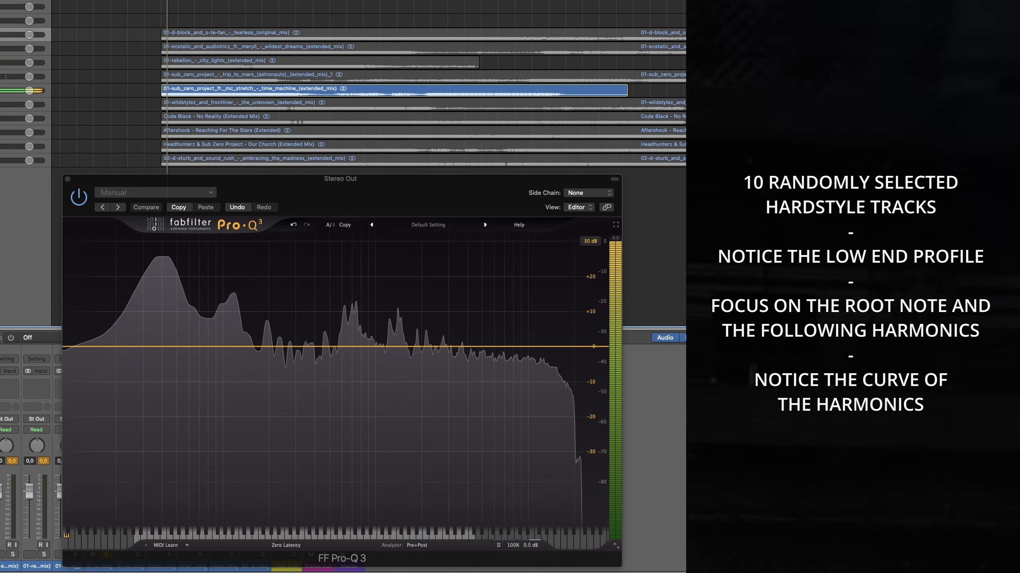
{"action": "key", "text": "Down"}
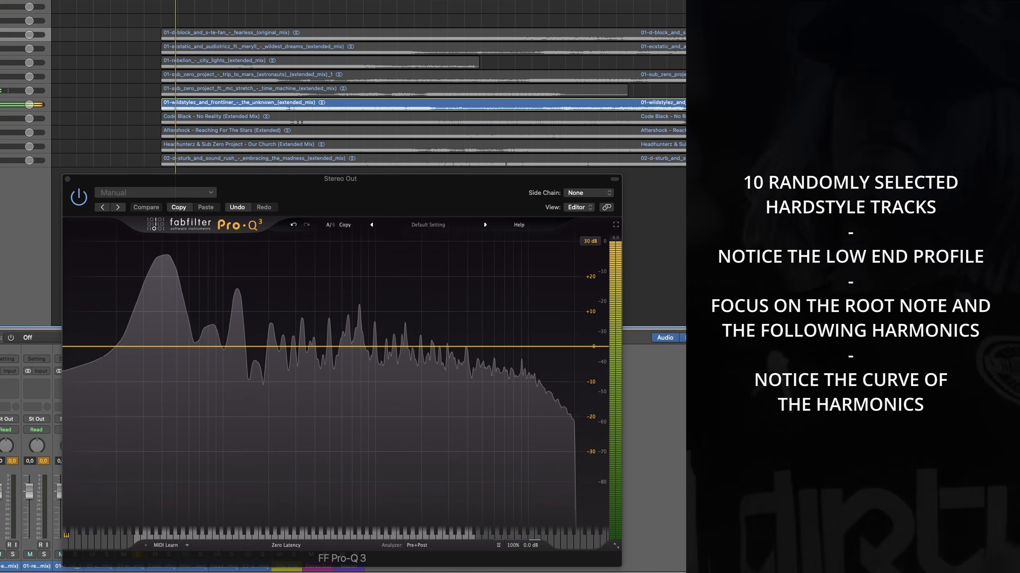
{"action": "key", "text": "Down"}
{"action": "key", "text": "Down"}
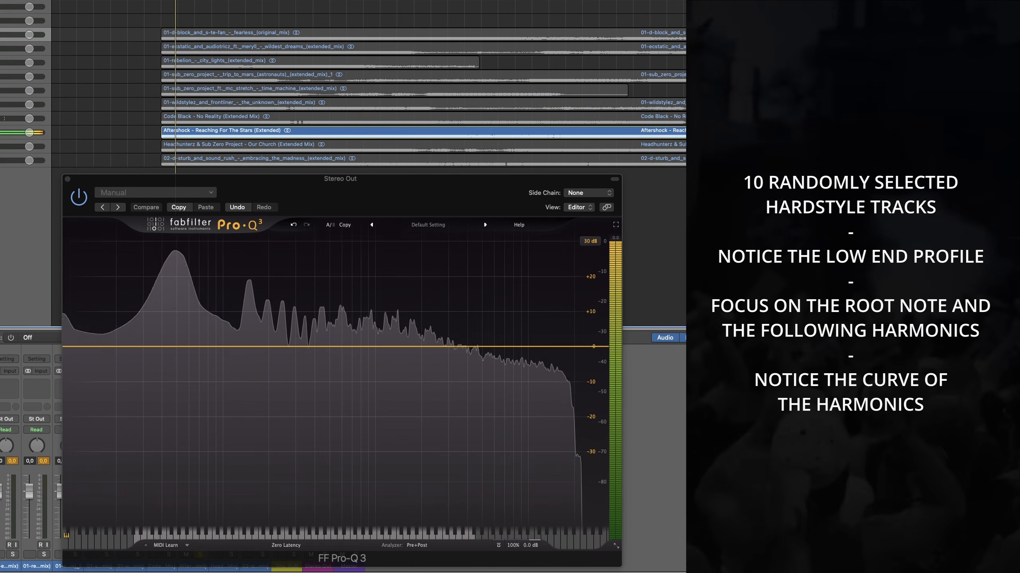
{"action": "key", "text": "Down"}
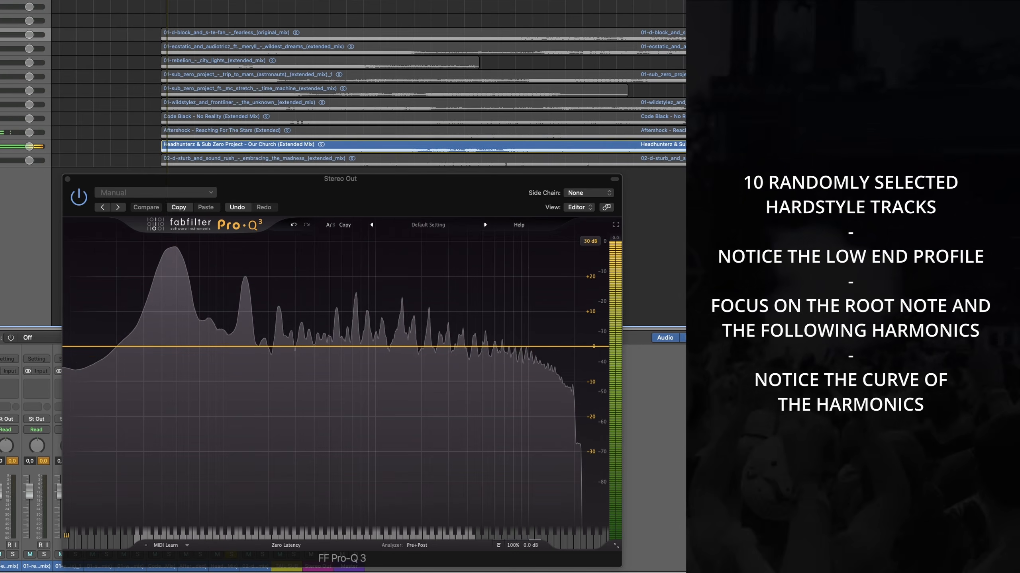
{"action": "key", "text": "Down"}
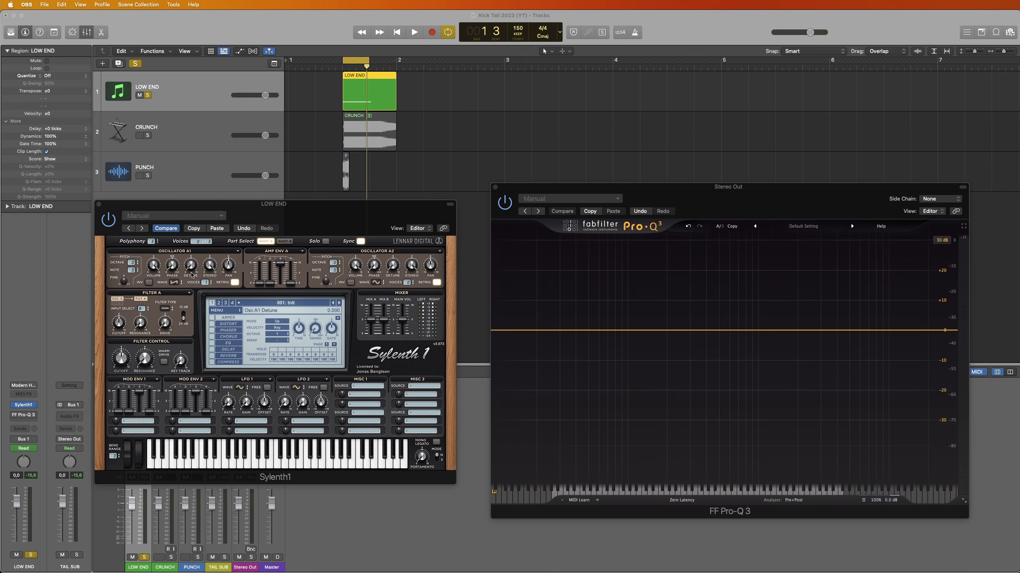
- Set the waveform of oscillator A1 to Pulse in Sylenth1 and start playback to view its harmonics
{"action": "left_click", "coordinate": [175, 282]}
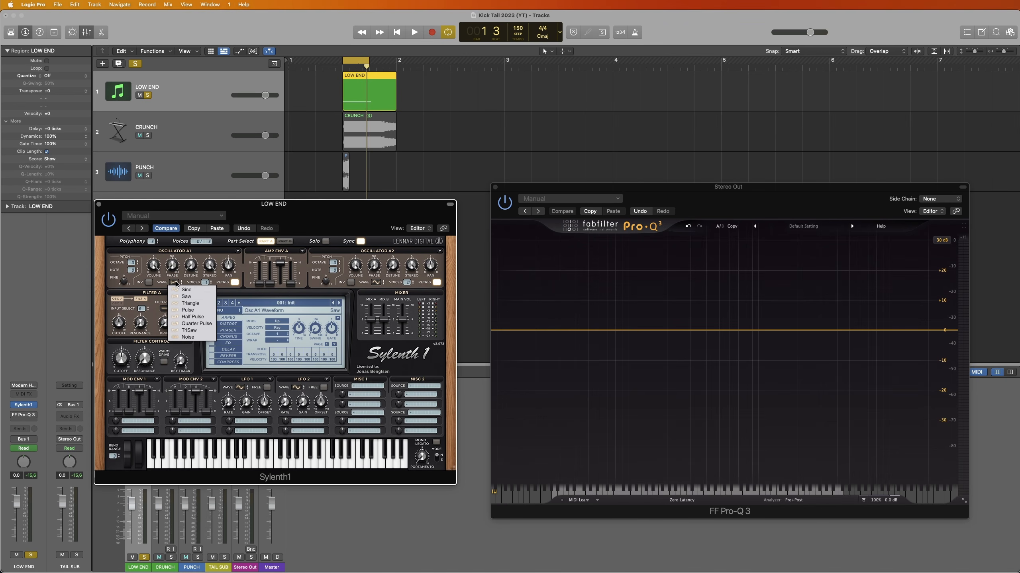
{"action": "left_click", "coordinate": [186, 311]}
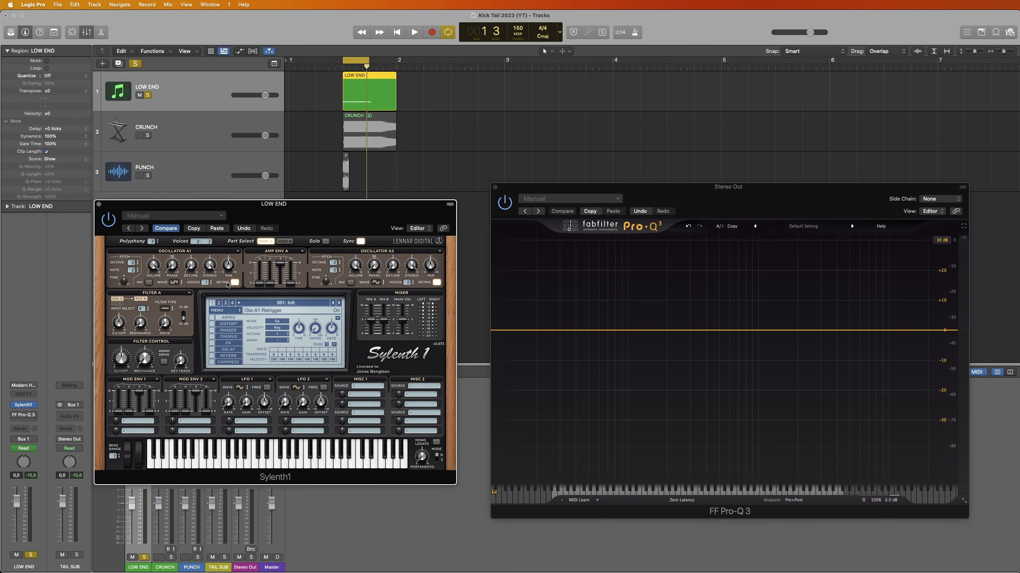
{"action": "key", "text": "space"}
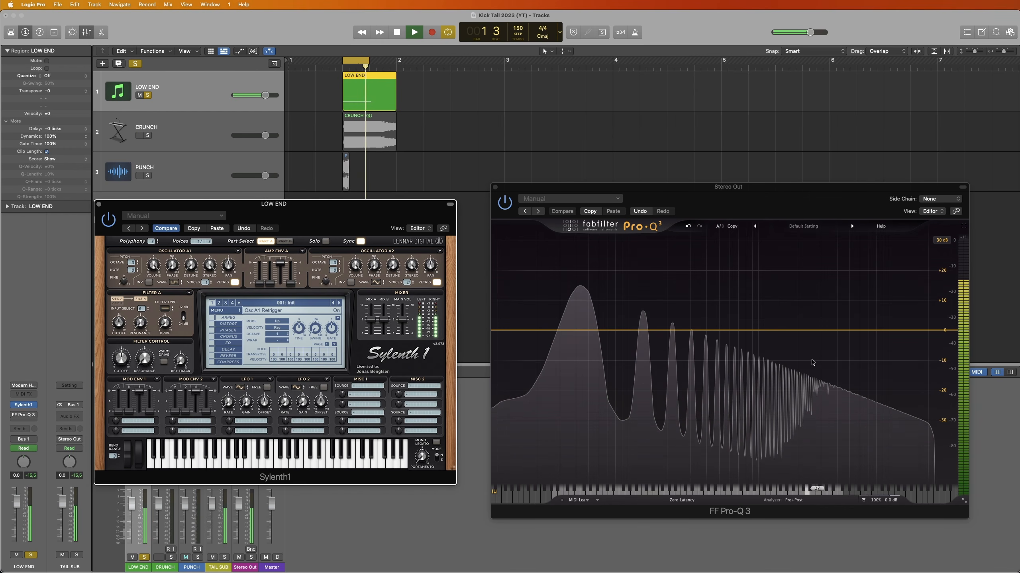
- Set oscillator A2 to a Saw waveform and enable its voice, comparing the spectrum with the voice off and on
{"action": "left_click", "coordinate": [376, 282]}
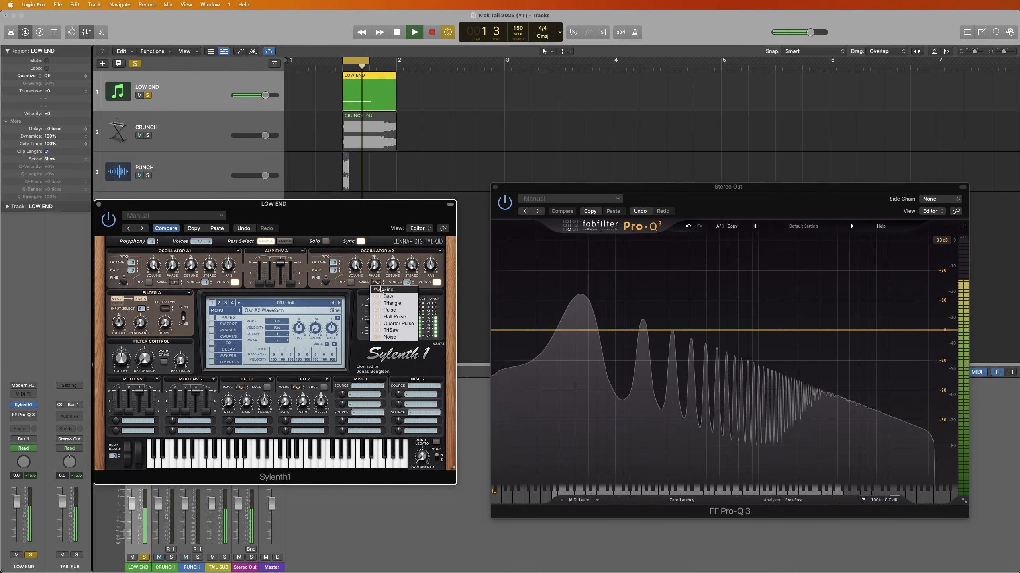
{"action": "left_click", "coordinate": [399, 297]}
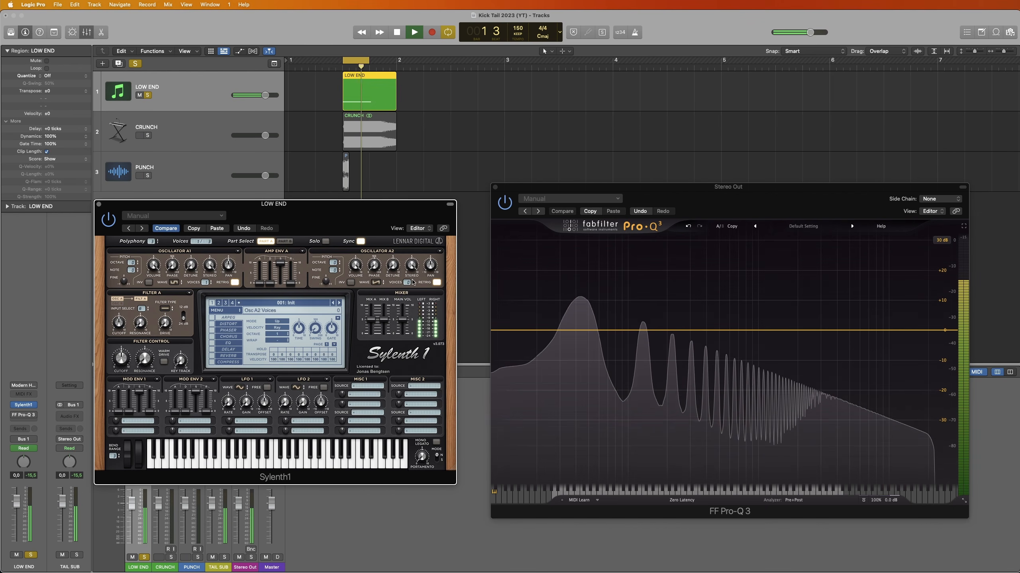
{"action": "left_click_drag", "start_coordinate": [413, 282], "coordinate": [415, 278]}
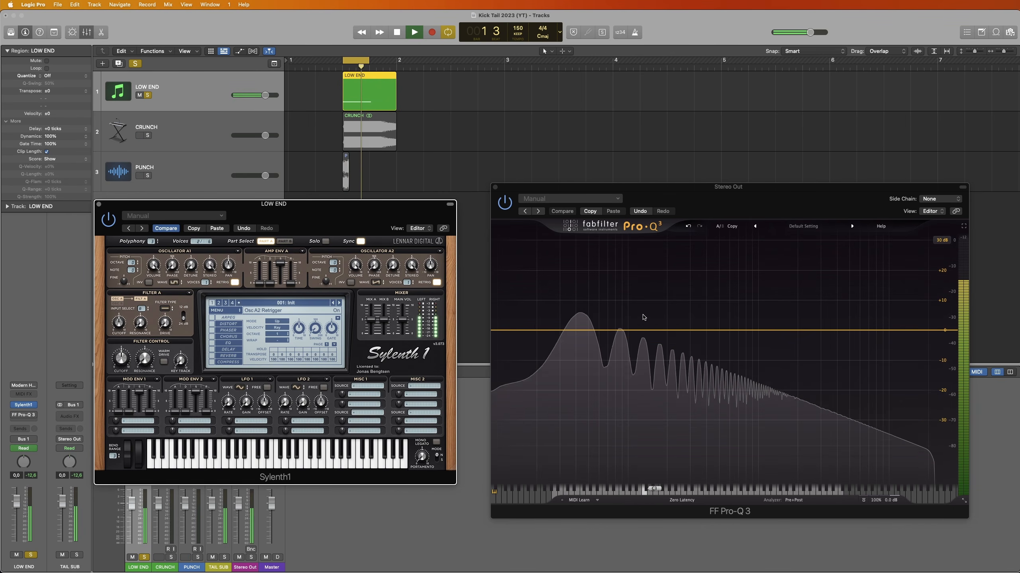
{"action": "left_click", "coordinate": [413, 283]}
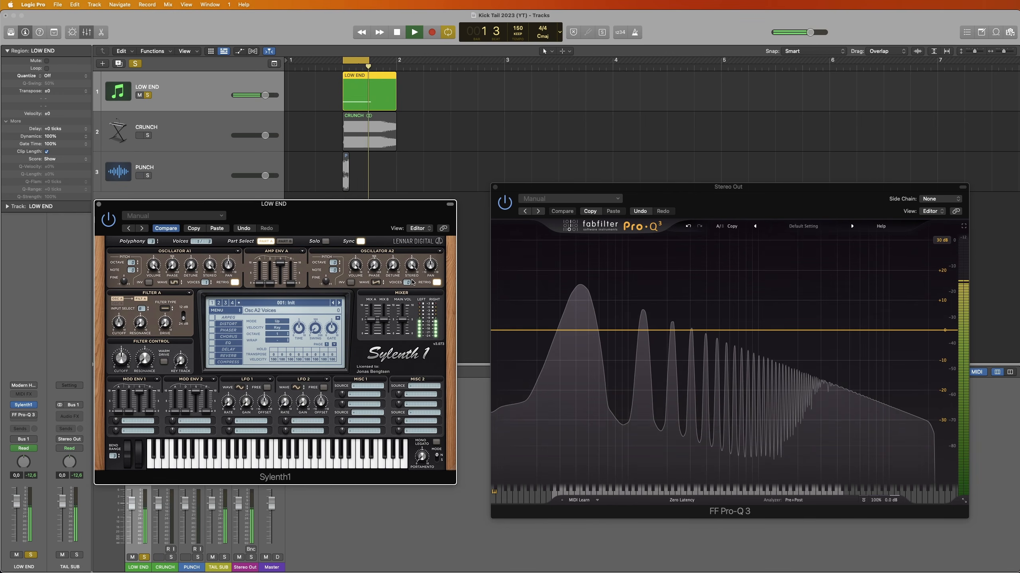
{"action": "left_click", "coordinate": [414, 280]}
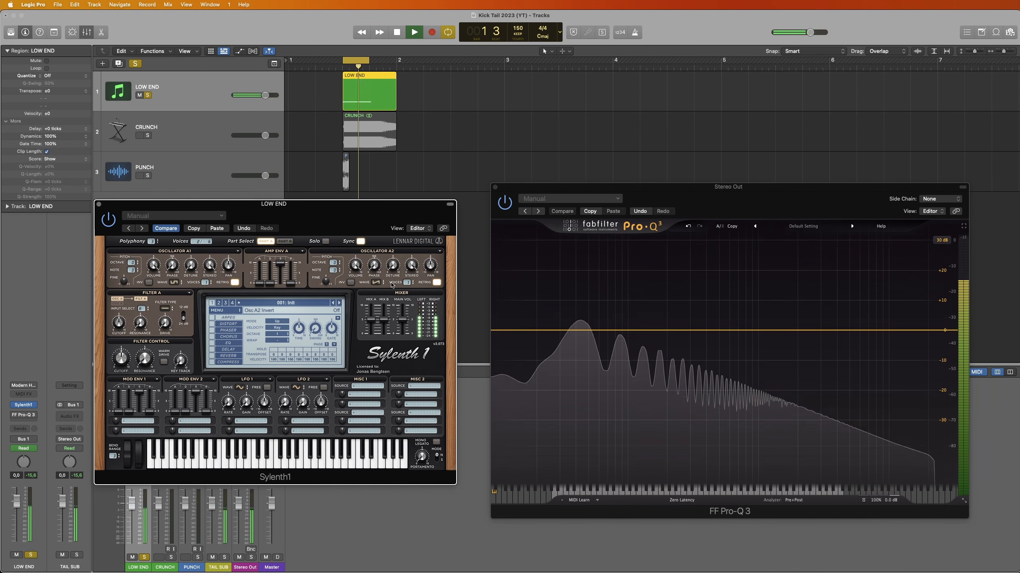
- Invert the phase of oscillator A2, compare the spectrum with and without the inversion, and stop playback
{"action": "left_click", "coordinate": [351, 283]}
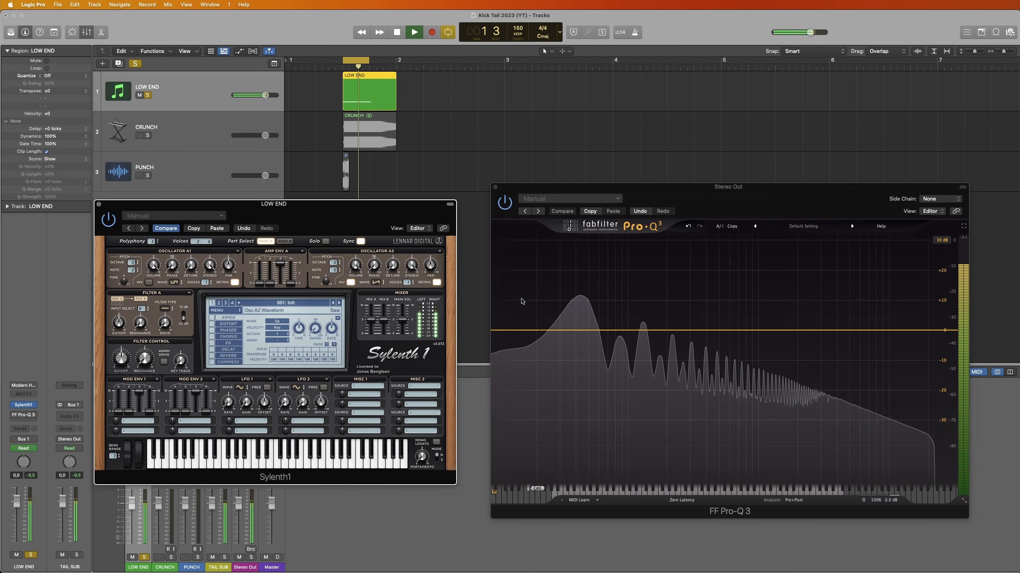
{"action": "left_click", "coordinate": [351, 282]}
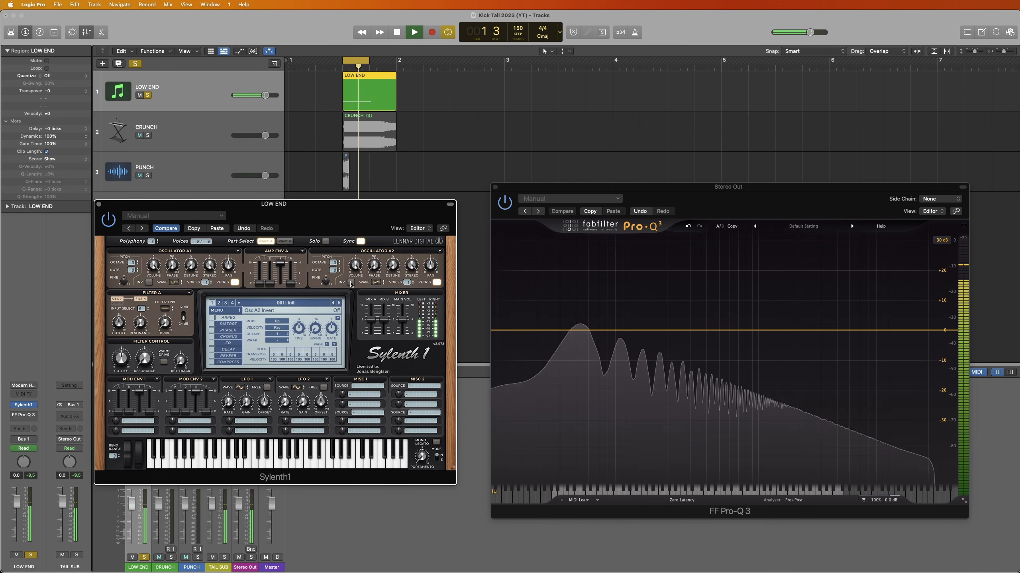
{"action": "left_click", "coordinate": [351, 283]}
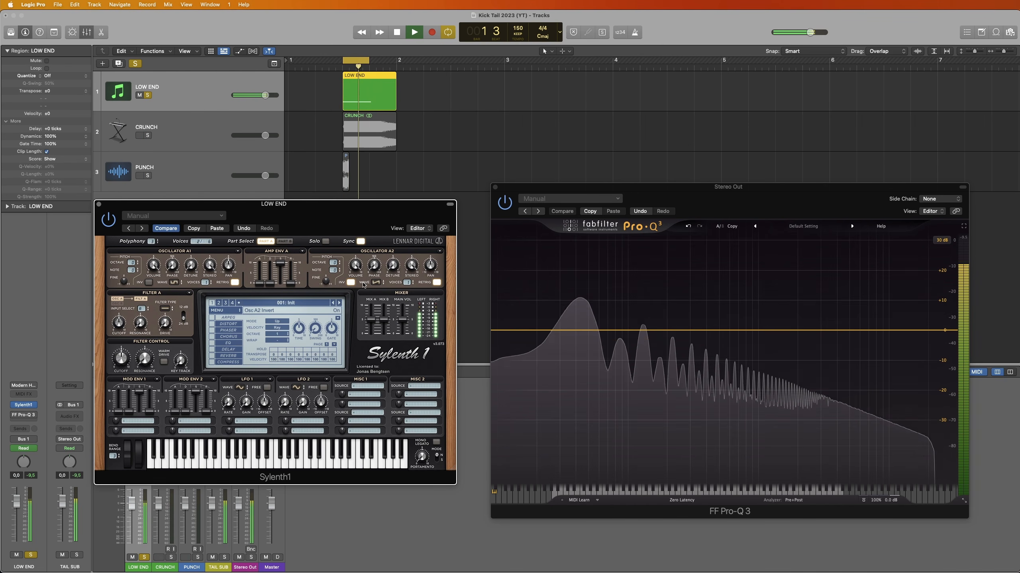
{"action": "key", "text": "space"}
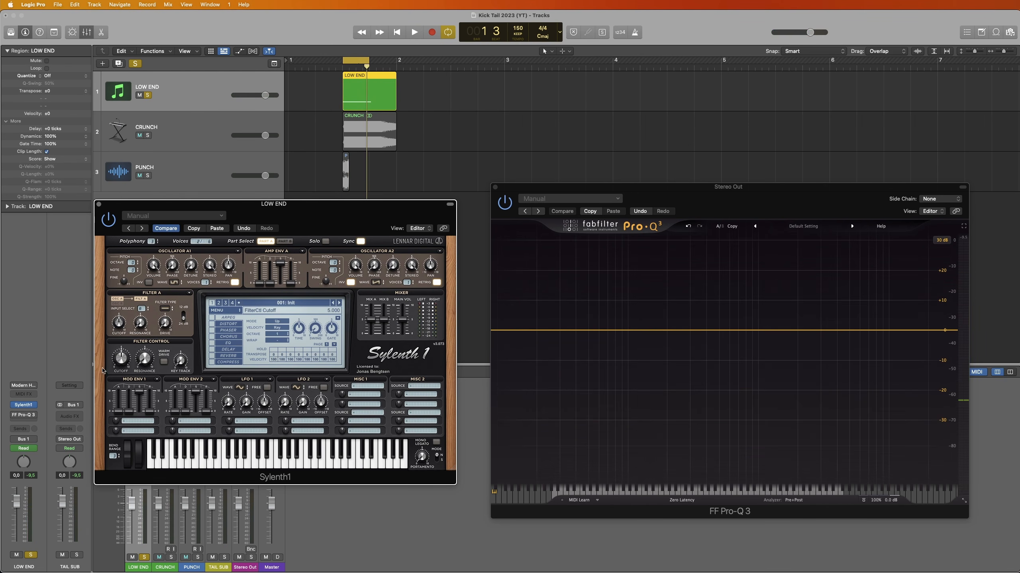
- Open the Pro-Q 3 EQ of the LOW END track, start playback, and place its window beside the Stereo Out analyzer
{"action": "left_click", "coordinate": [21, 416]}
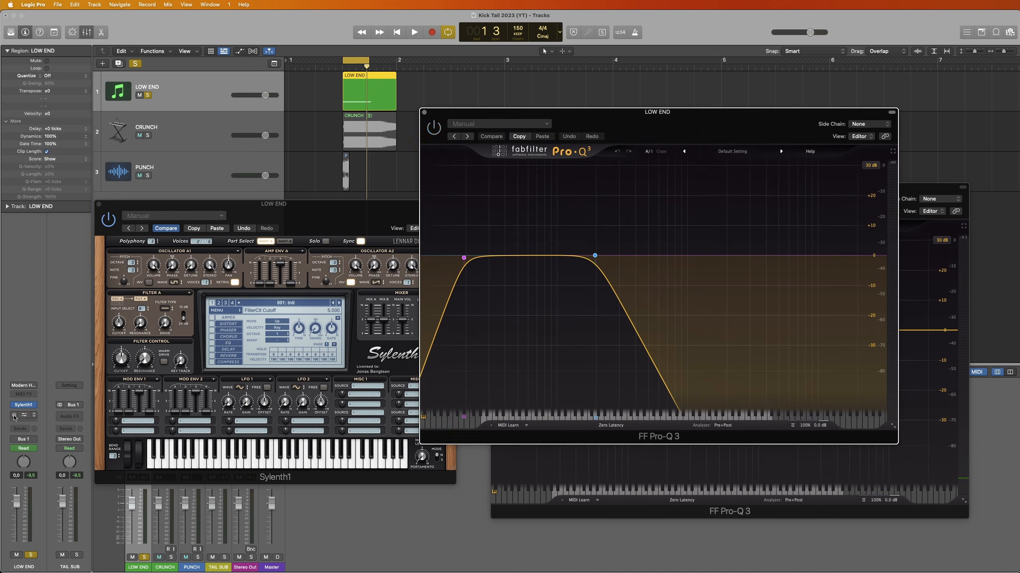
{"action": "mouse_move", "coordinate": [570, 230]}
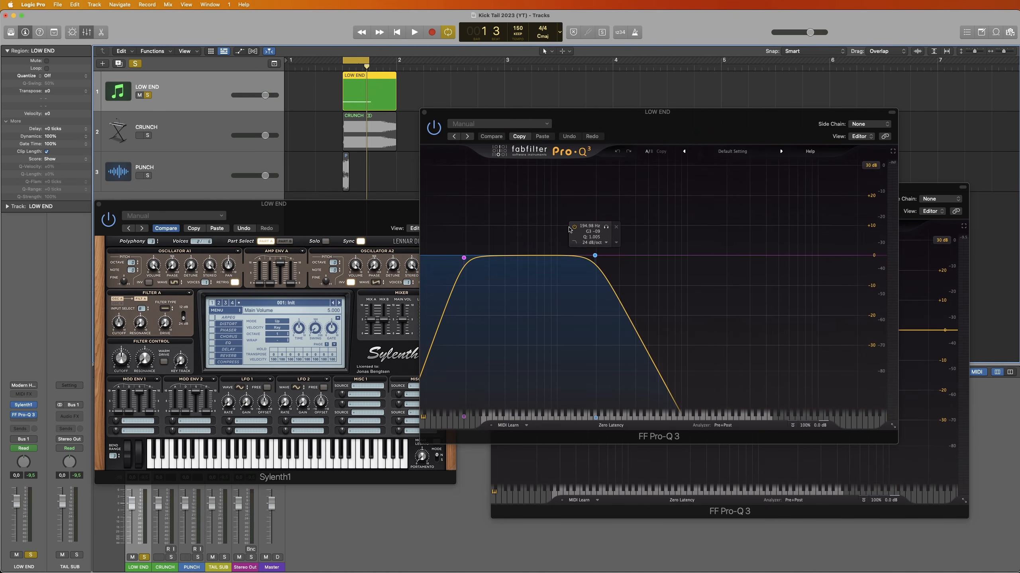
{"action": "key", "text": "space"}
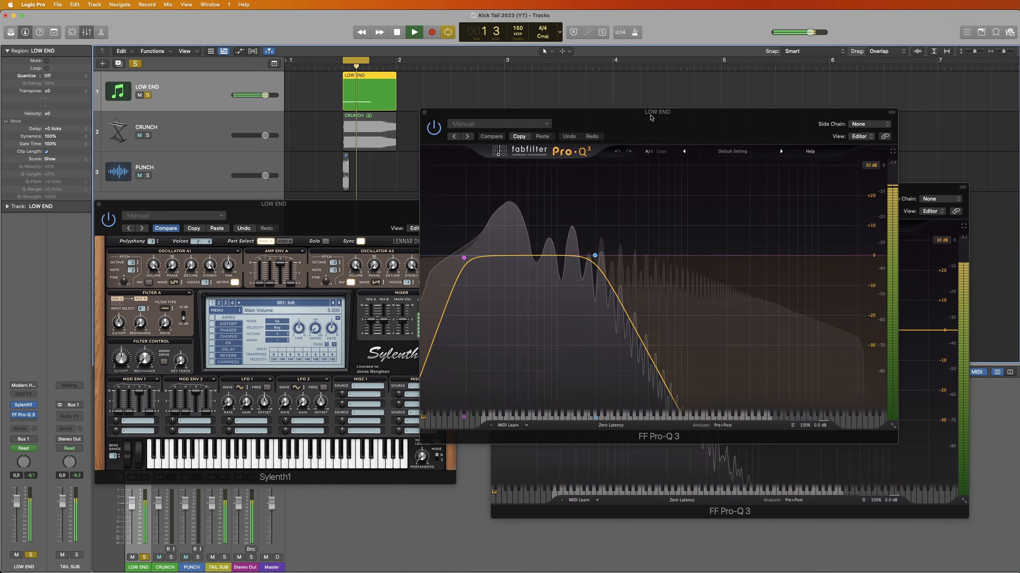
{"action": "left_click_drag", "start_coordinate": [652, 117], "coordinate": [236, 175]}
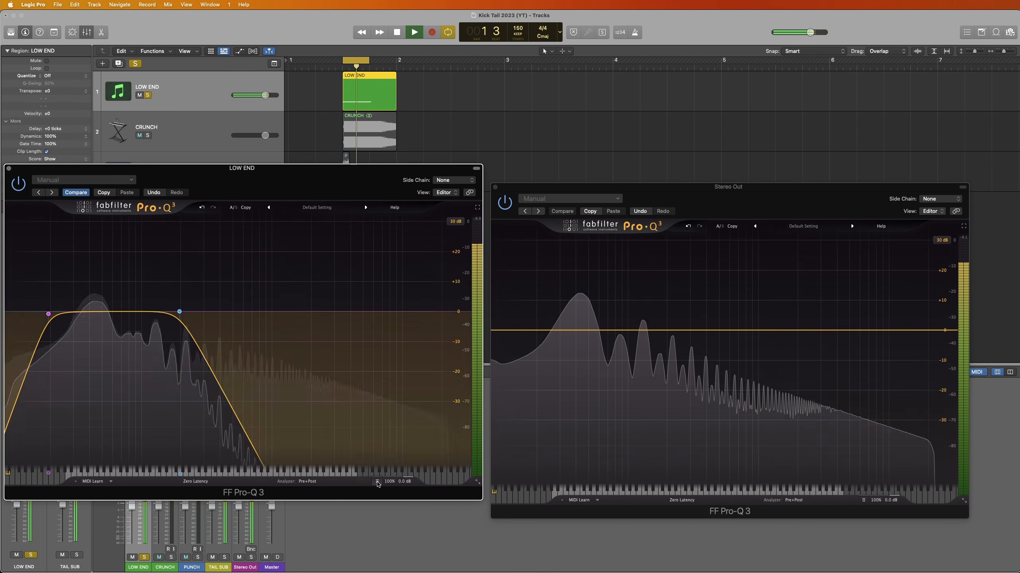
- Bypass and re-enable the high-cut band of the LOW END EQ to compare the filtered and unfiltered spectrum
{"action": "mouse_move", "coordinate": [179, 311]}
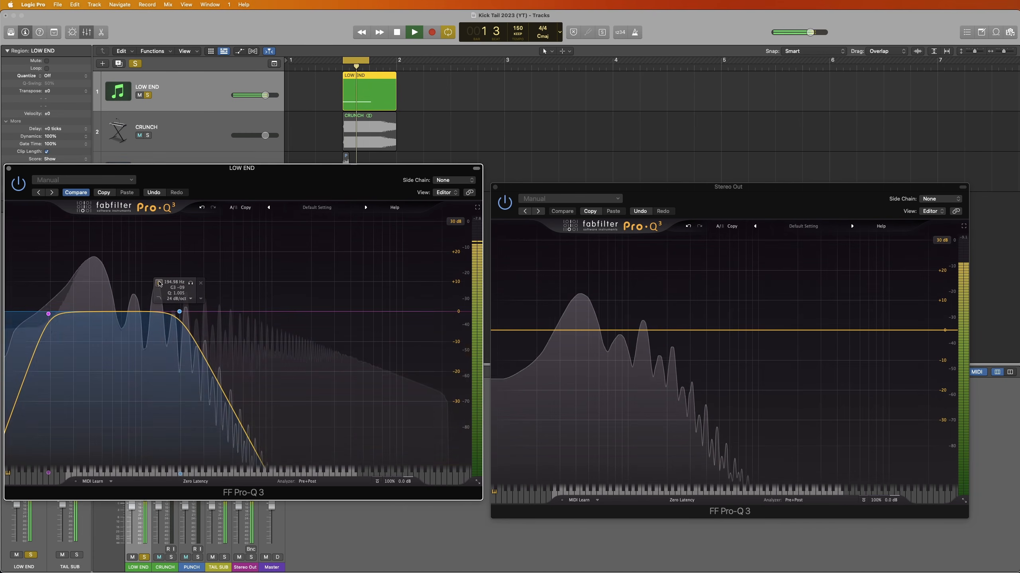
{"action": "left_click", "coordinate": [159, 283]}
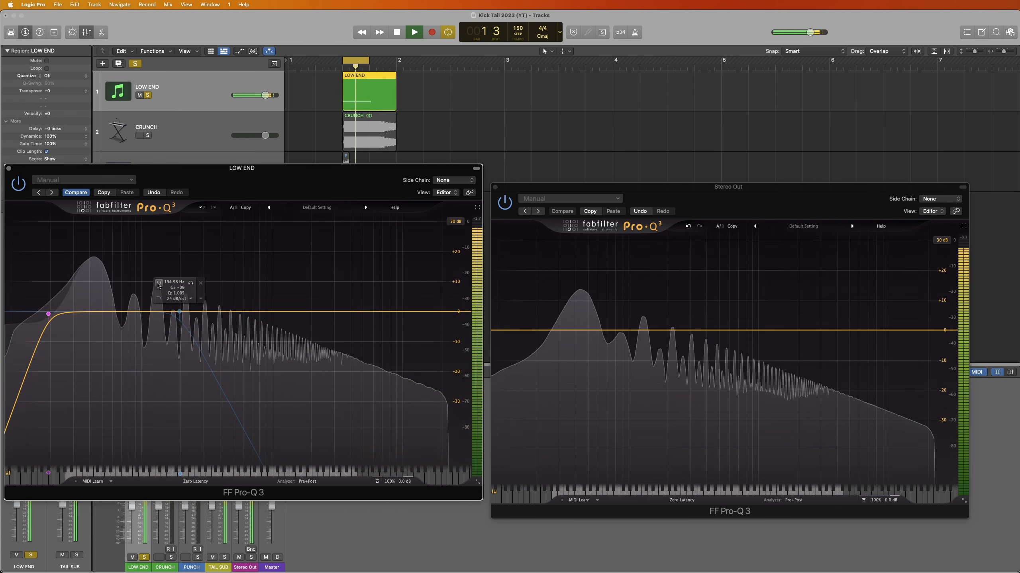
{"action": "left_click", "coordinate": [159, 283]}
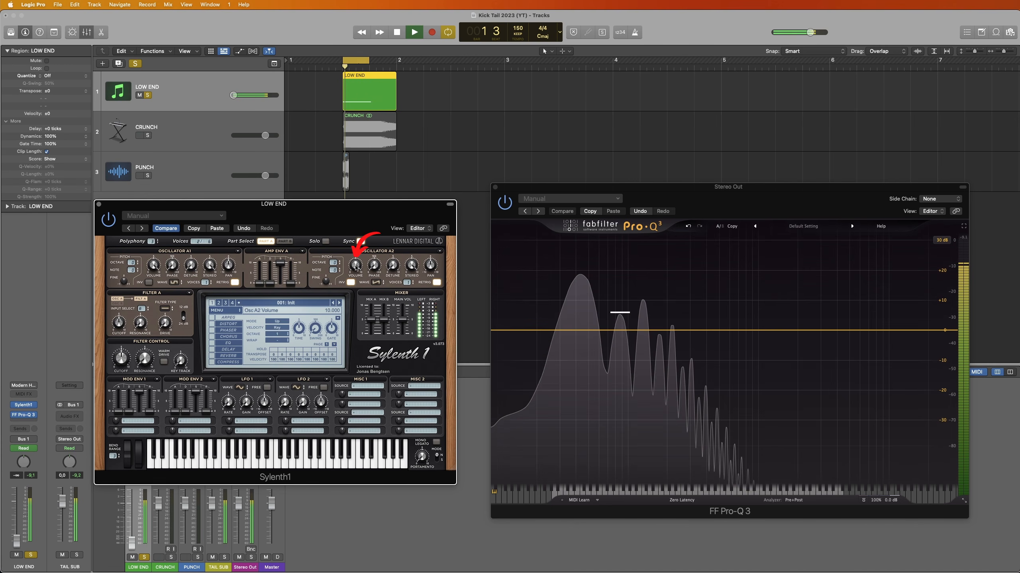
- Lower the volume of oscillator A2 to 1.613 while watching its harmonics on the analyzer, and stop playback
{"action": "left_click_drag", "start_coordinate": [357, 268], "coordinate": [357, 275]}
{"action": "left_click_drag", "start_coordinate": [354, 313], "coordinate": [355, 324]}
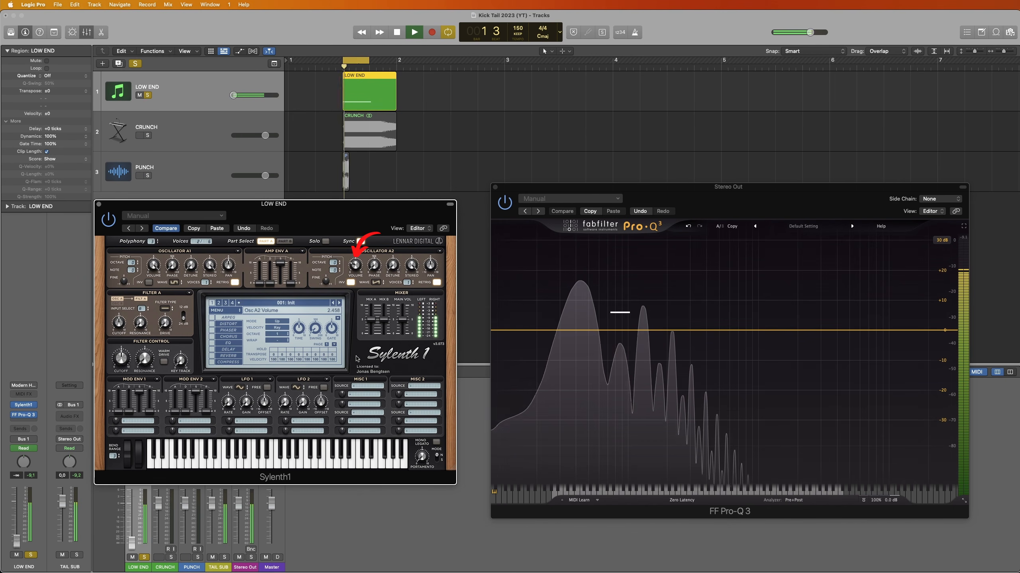
{"action": "left_click_drag", "start_coordinate": [356, 359], "coordinate": [358, 369]}
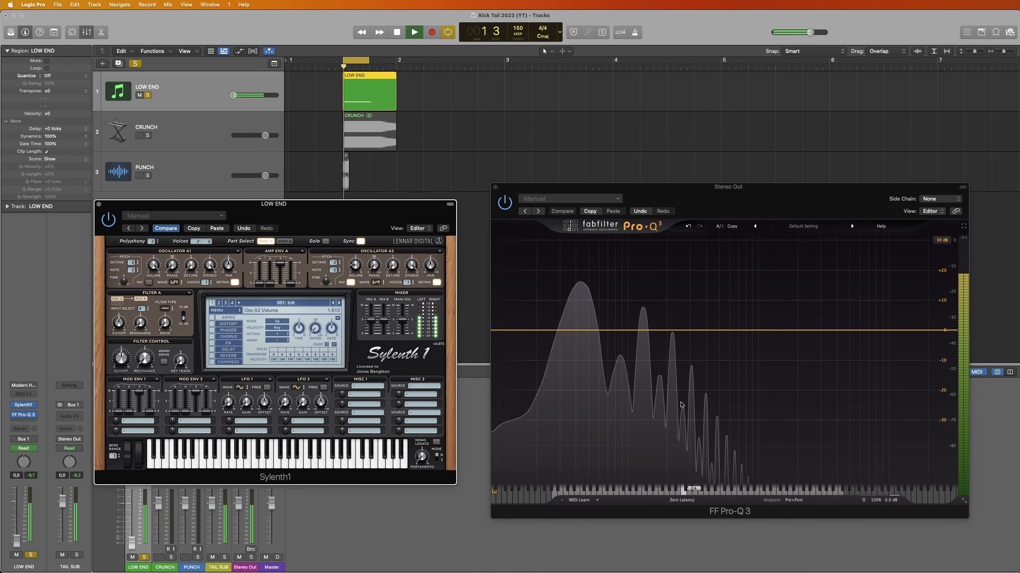
{"action": "key", "text": "space"}
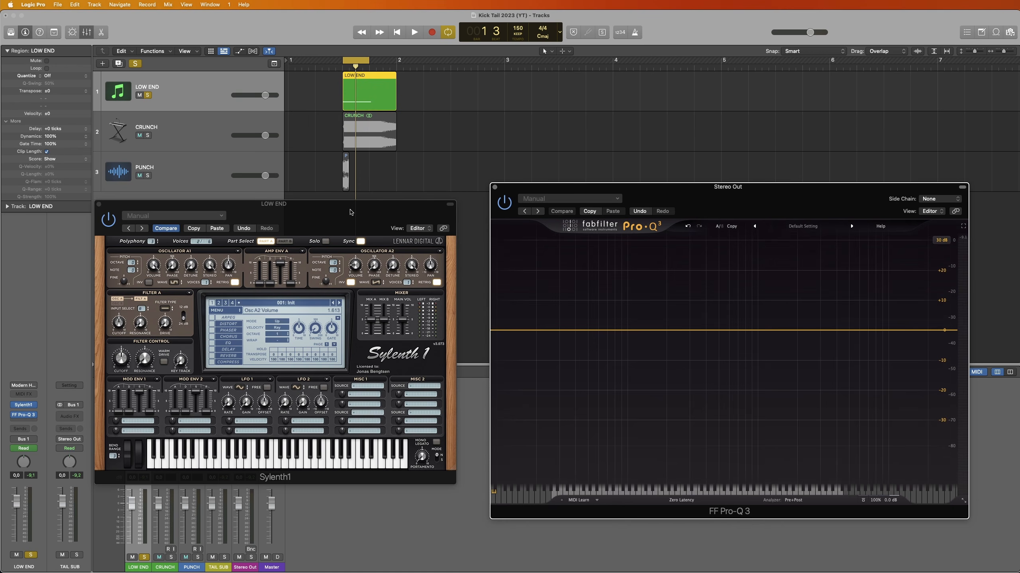
- Restart playback and raise Sylenth1's main volume to maximum, along with its Mix A level
{"action": "left_click", "coordinate": [351, 212]}
{"action": "key", "text": "space"}
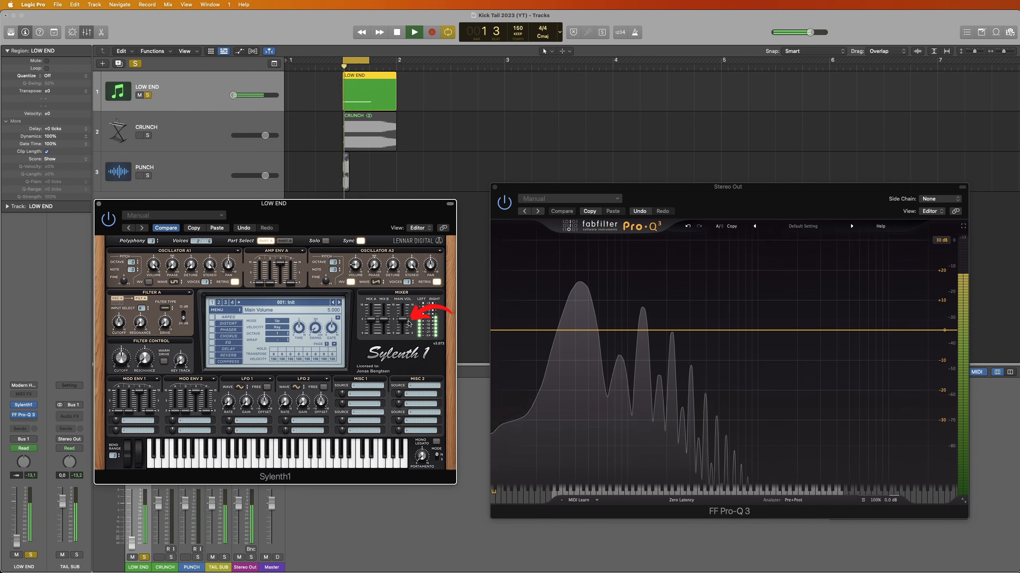
{"action": "left_click_drag", "start_coordinate": [404, 320], "coordinate": [402, 243]}
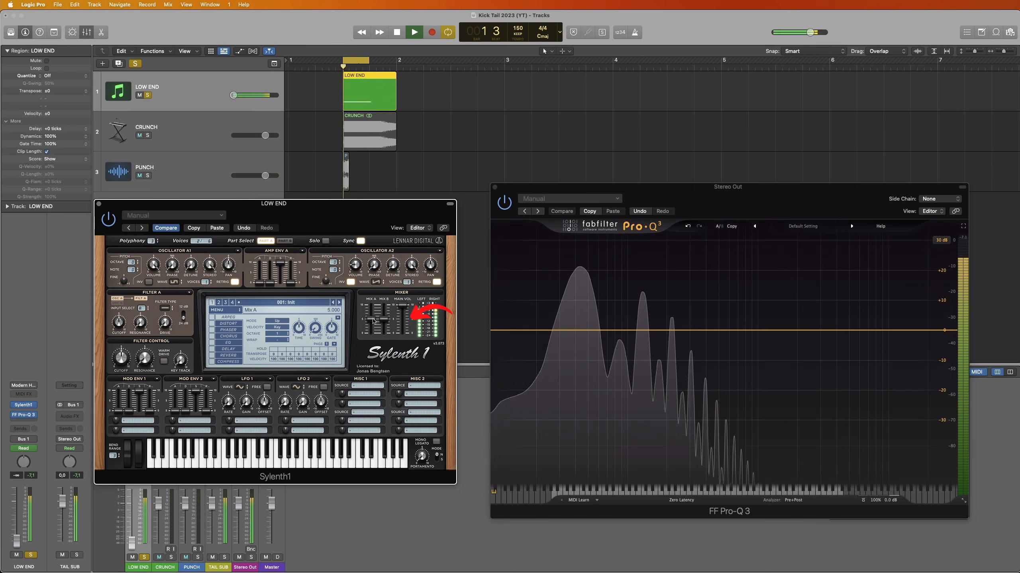
{"action": "left_click_drag", "start_coordinate": [374, 314], "coordinate": [374, 282]}
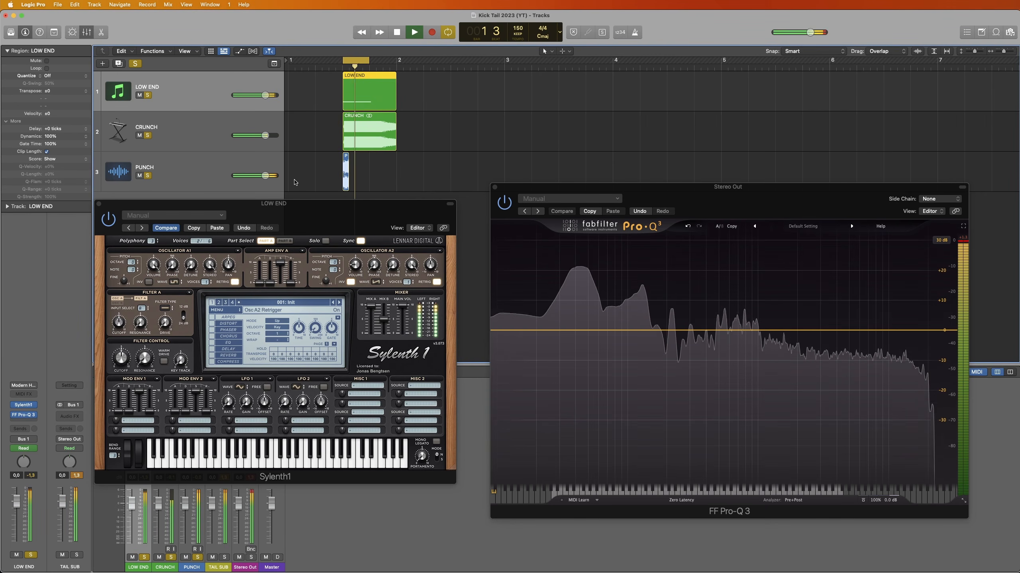
- Close the ShaperBox window of the Stereo Out and reopen Sylenth1 on the LOW END track during full kick playback
{"action": "left_click", "coordinate": [148, 95]}
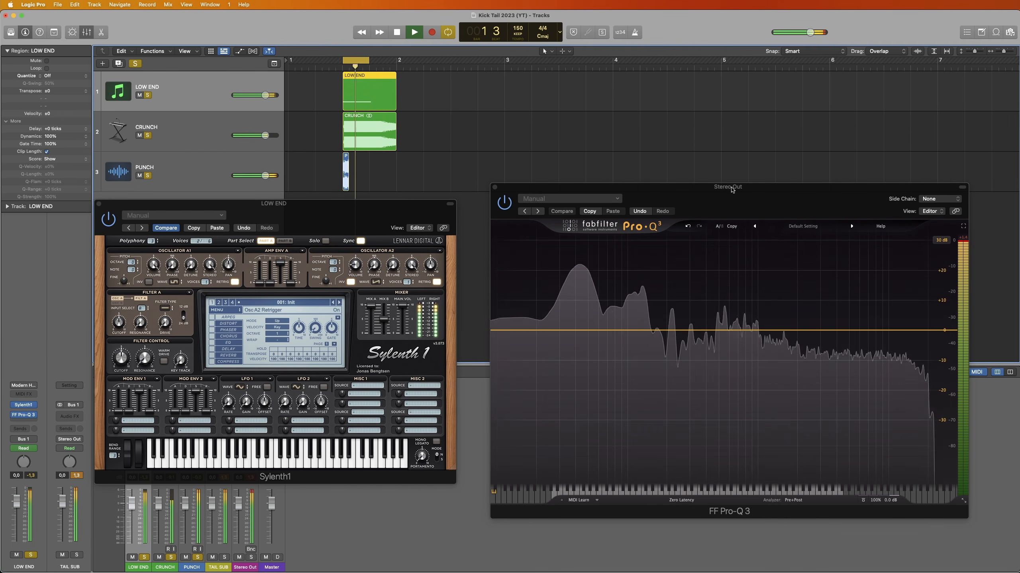
{"action": "left_click", "coordinate": [409, 284]}
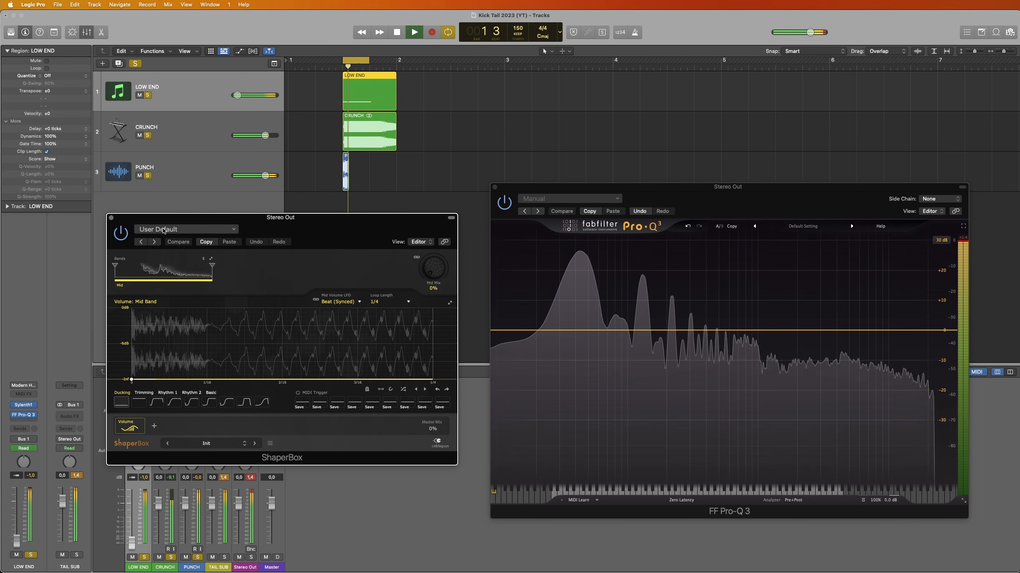
{"action": "left_click", "coordinate": [111, 218]}
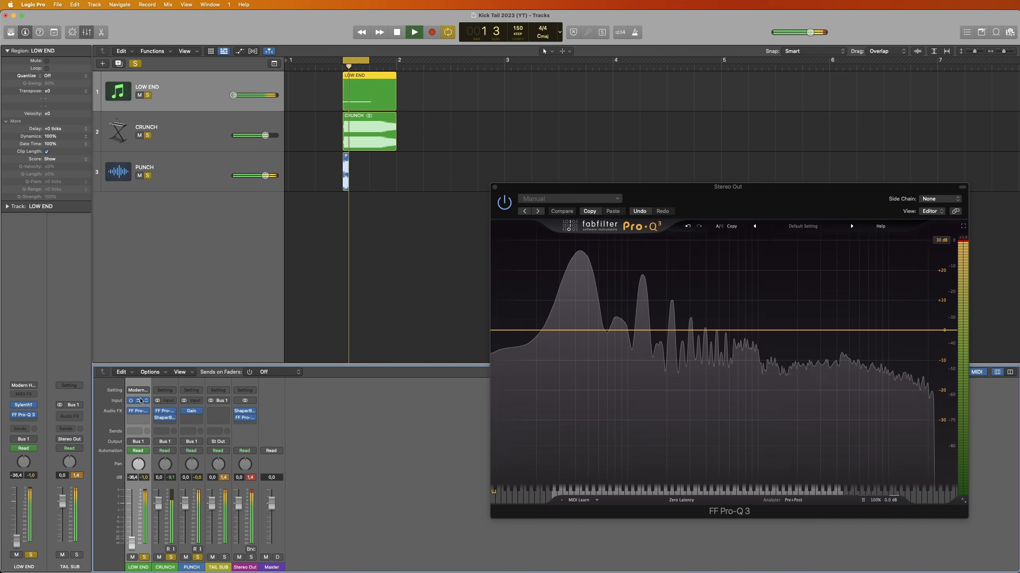
{"action": "left_click", "coordinate": [140, 401]}
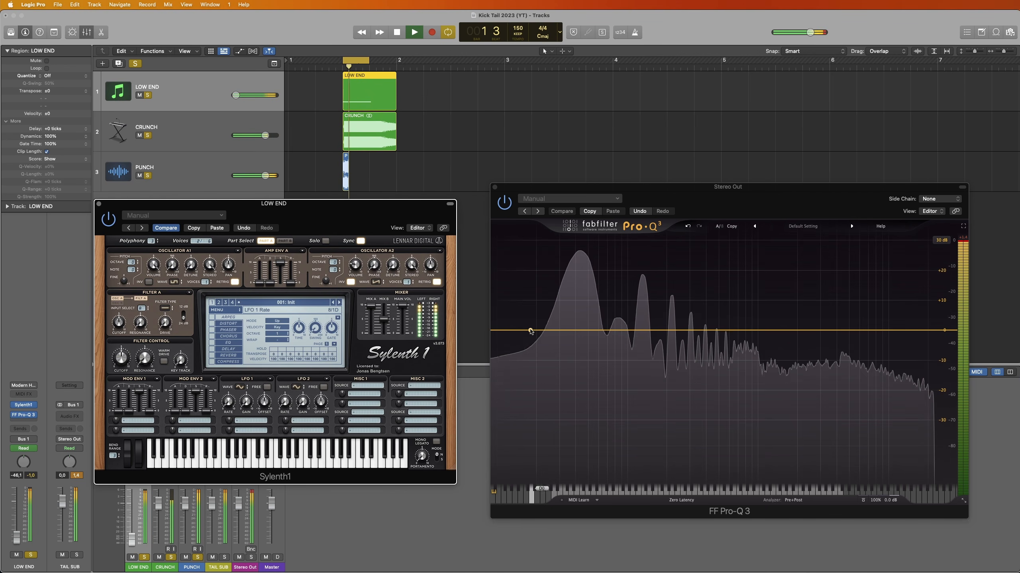
- Switch the phase inversion of oscillator A2 off and back on to compare the full kick's spectrum
{"action": "mouse_move", "coordinate": [404, 313]}
{"action": "left_mouse_down"}
{"action": "mouse_move", "coordinate": [402, 326]}
{"action": "mouse_move", "coordinate": [401, 300]}
{"action": "left_mouse_up"}
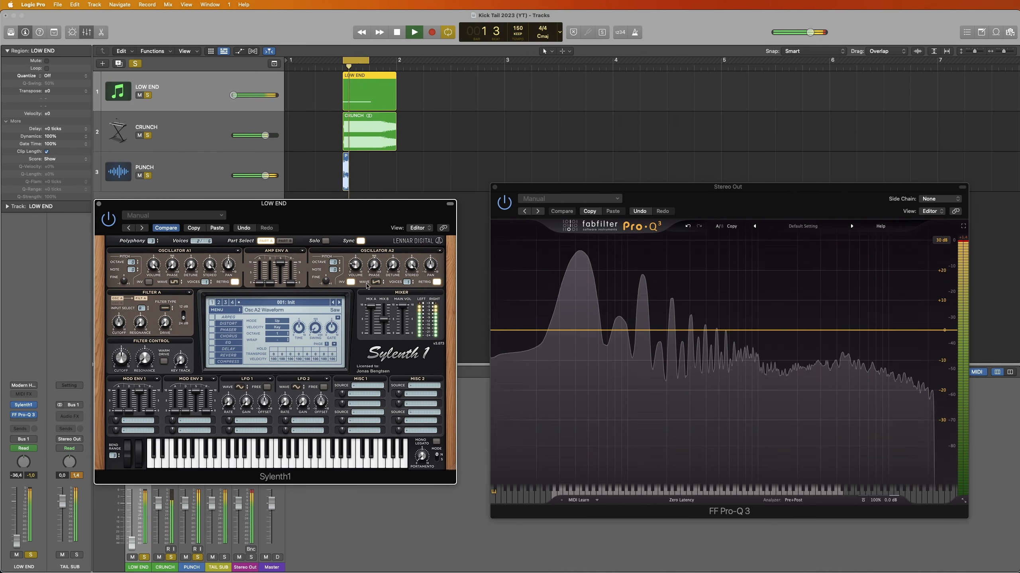
{"action": "left_click", "coordinate": [350, 282]}
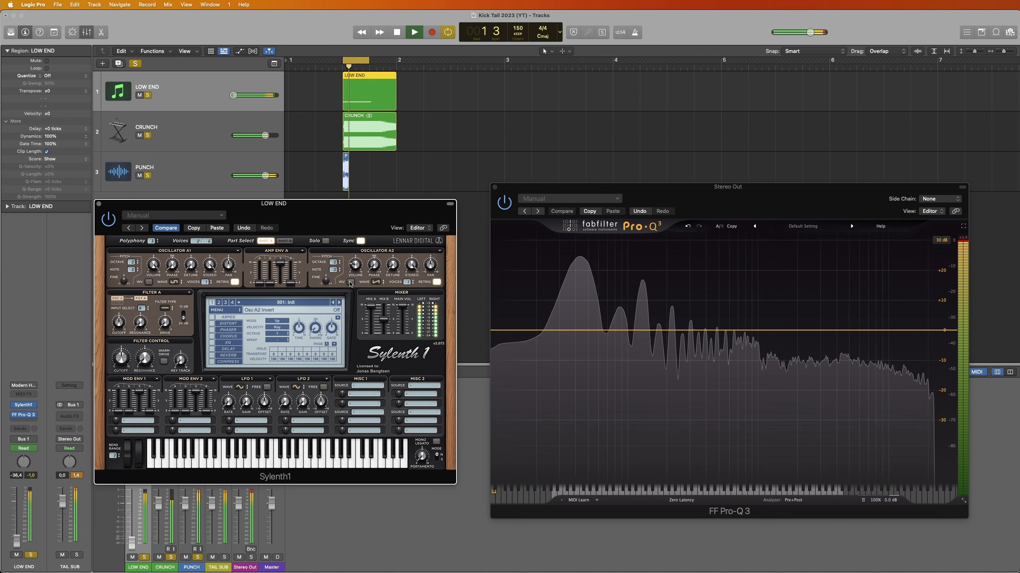
{"action": "left_click", "coordinate": [350, 282]}
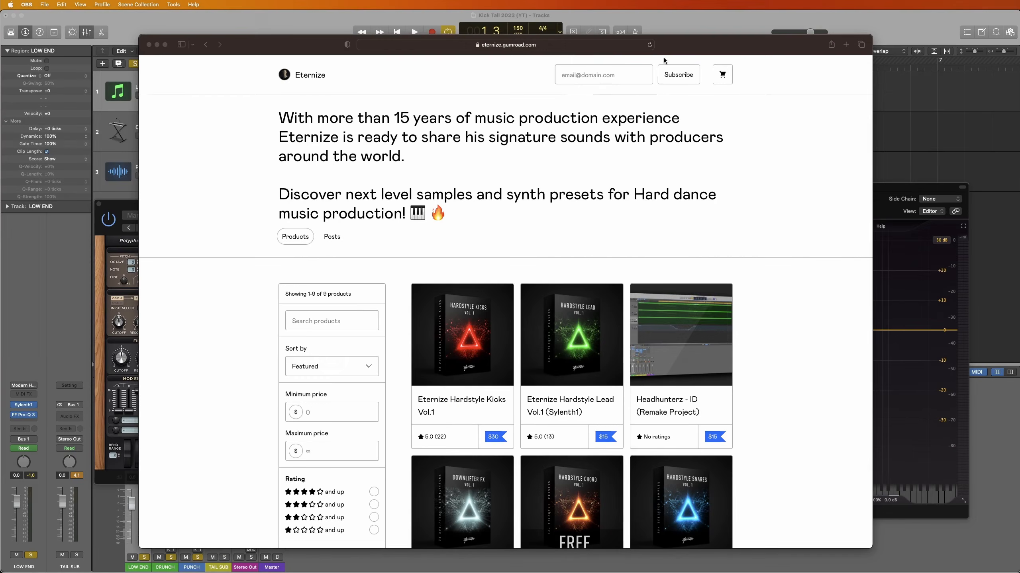
- Browse the Eternize Gumroad store in Safari and open Eternize Hardstyle Kicks Vol.1 to examine its description
{"action": "scroll", "coordinate": [660, 237], "scroll_direction": "down", "scroll_amount": 5}
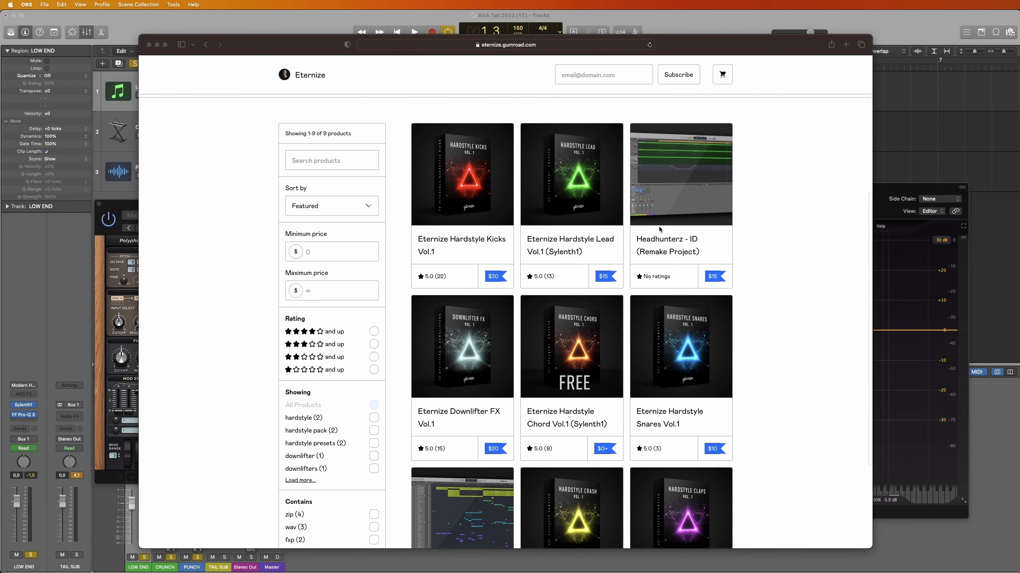
{"action": "scroll", "coordinate": [659, 229], "scroll_direction": "down", "scroll_amount": 2}
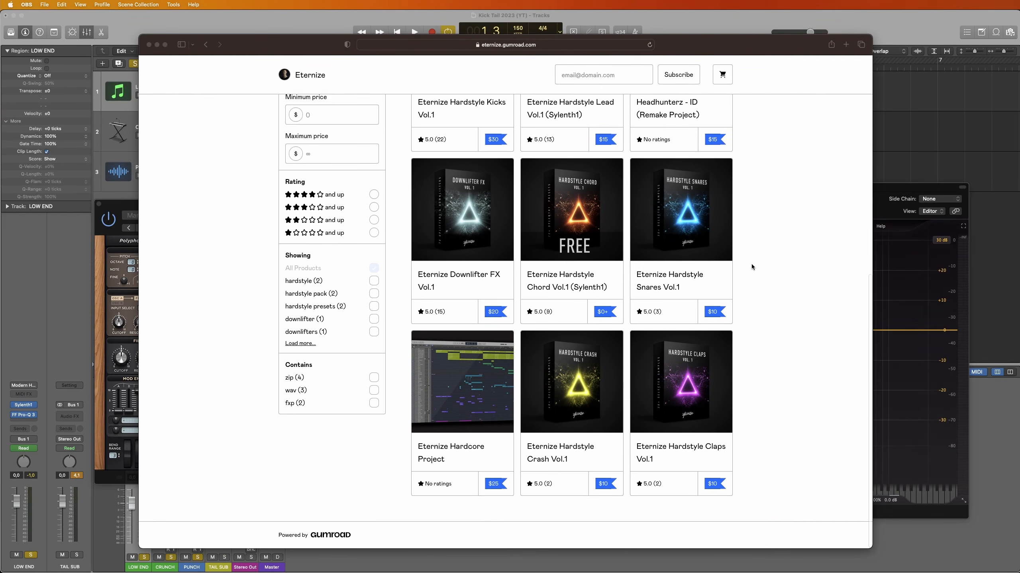
{"action": "scroll", "coordinate": [604, 263], "scroll_direction": "up", "scroll_amount": 8}
{"action": "left_click", "coordinate": [485, 275]}
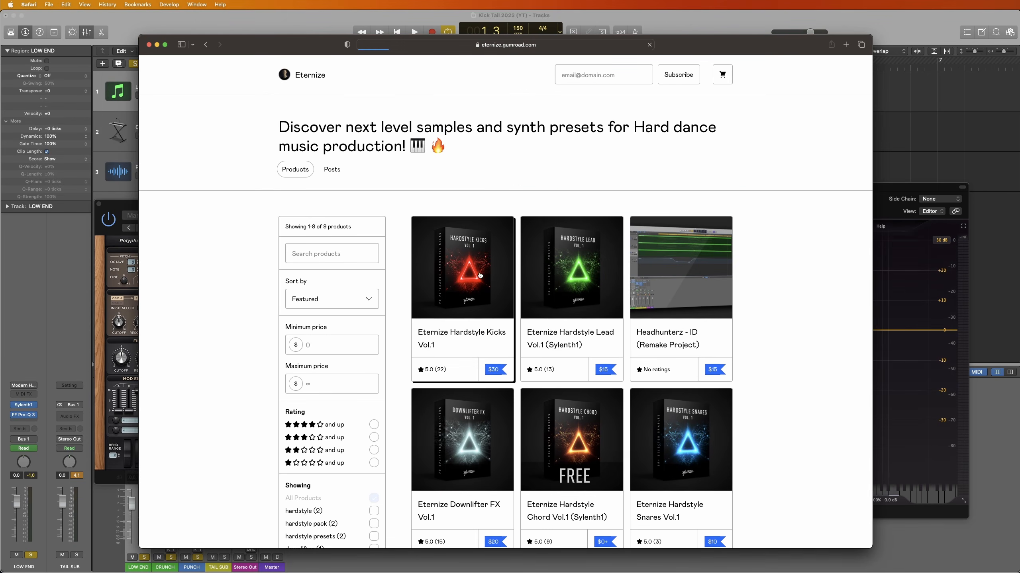
{"action": "scroll", "coordinate": [532, 298], "scroll_direction": "down", "scroll_amount": 3}
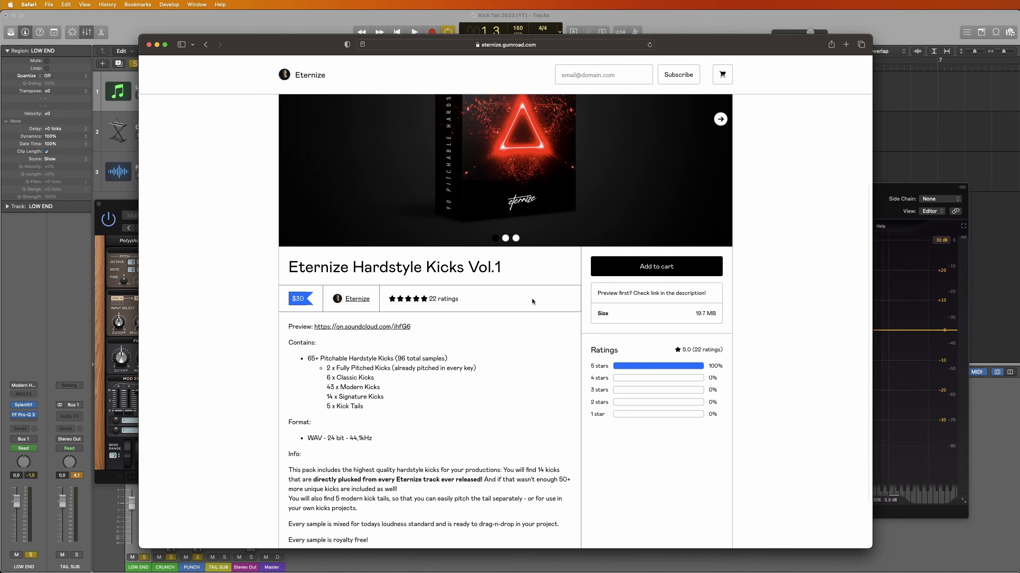
{"action": "scroll", "coordinate": [532, 302], "scroll_direction": "down", "scroll_amount": 2}
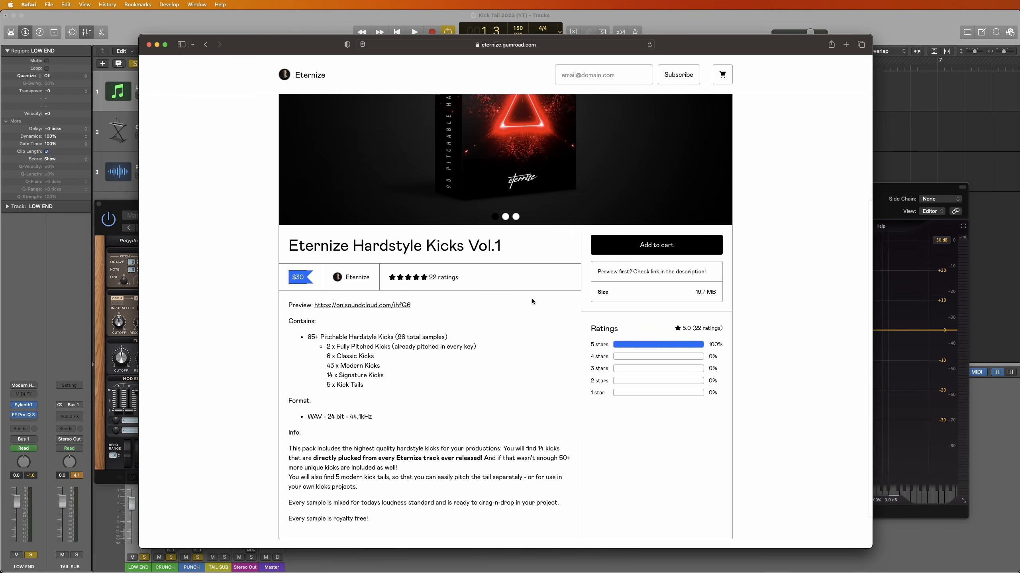
{"action": "scroll", "coordinate": [532, 301], "scroll_direction": "up", "scroll_amount": 4}
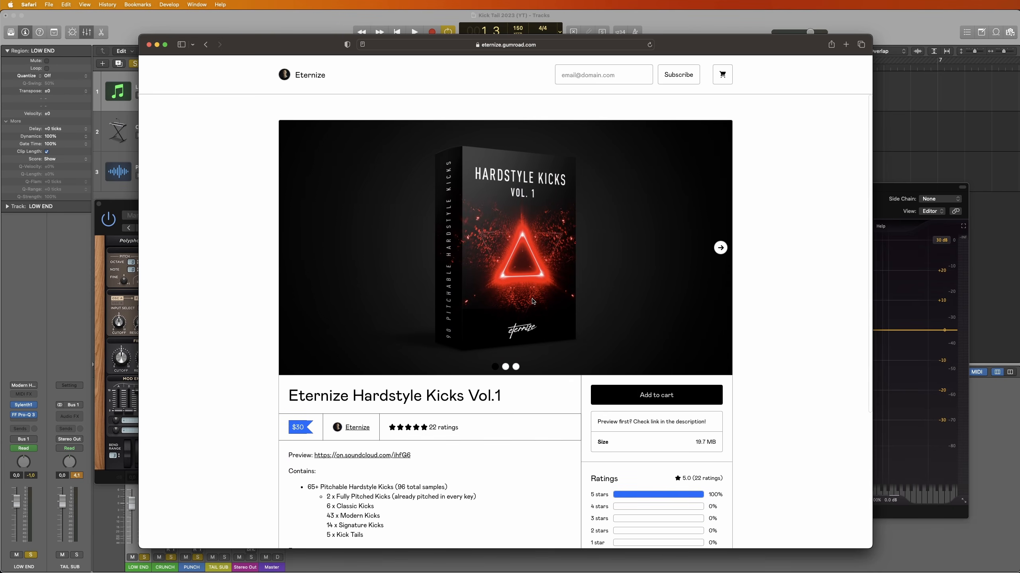